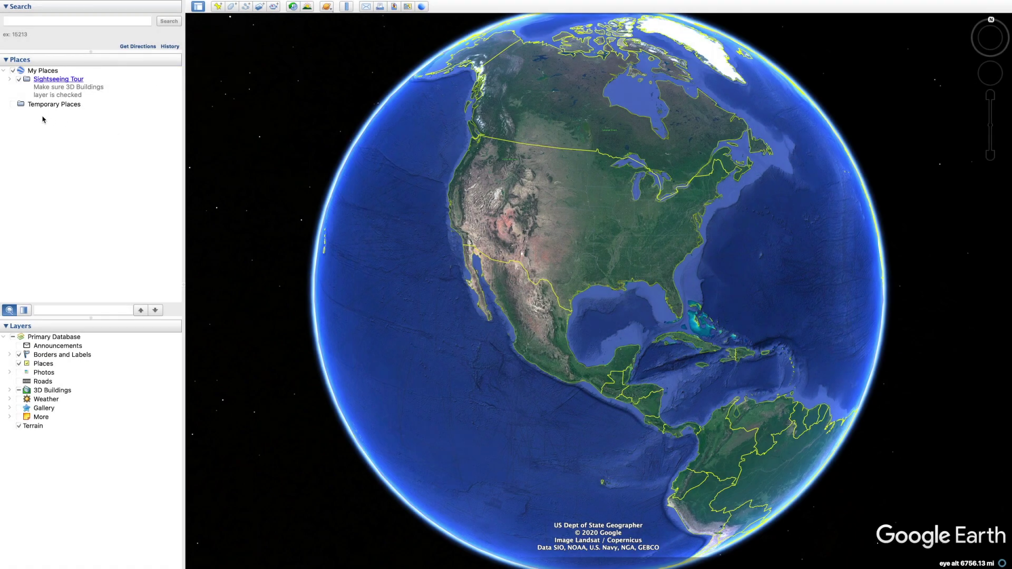
# Open lap comp pb.kml and lap comp.kml together from Downloads into Temporary Places.
pyautogui.moveTo(88, 4)
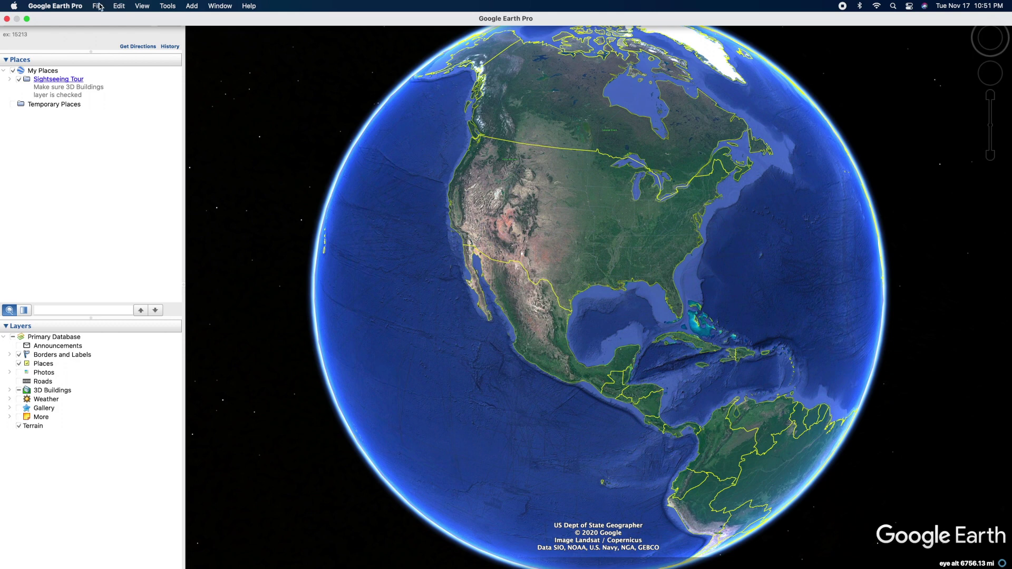
pyautogui.click(99, 5)
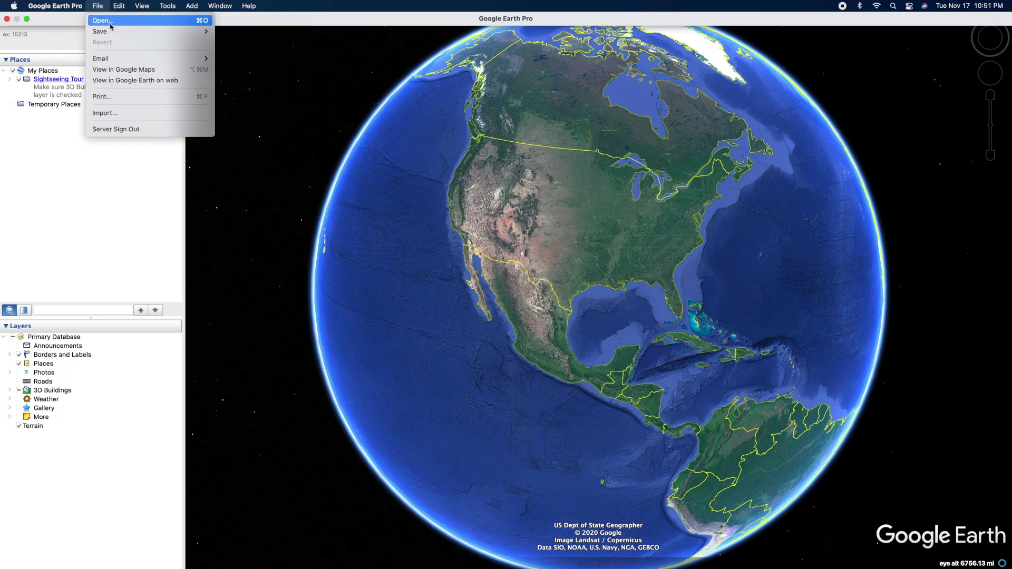
pyautogui.click(112, 24)
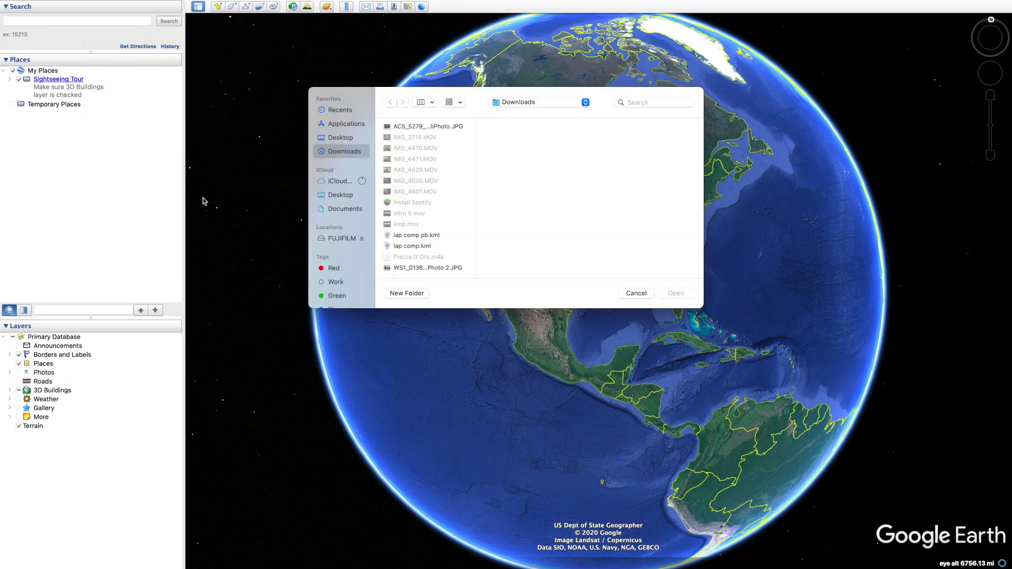
pyautogui.click(429, 238)
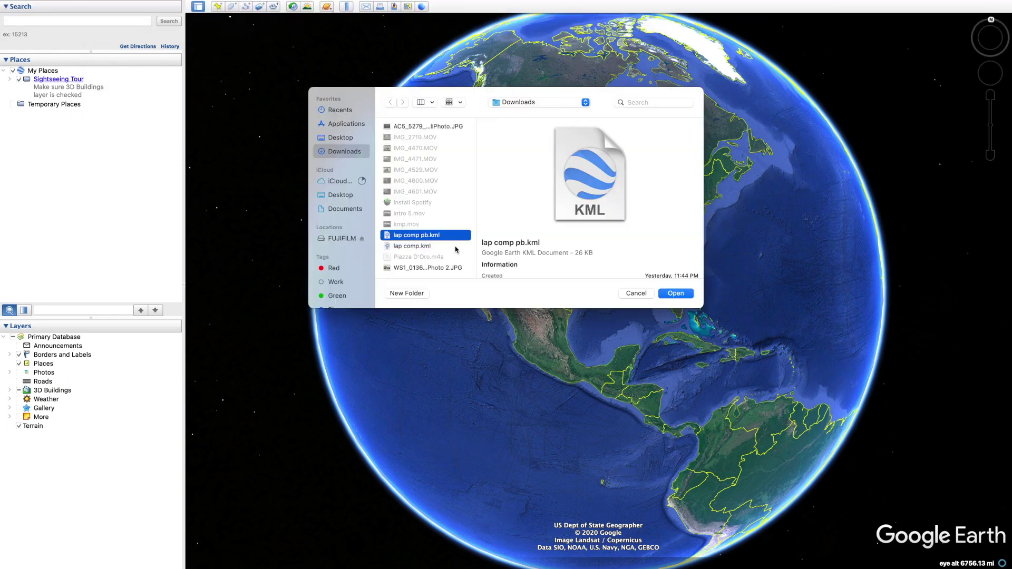
pyautogui.keyDown('shift'); pyautogui.click(452, 246); pyautogui.keyUp('shift')
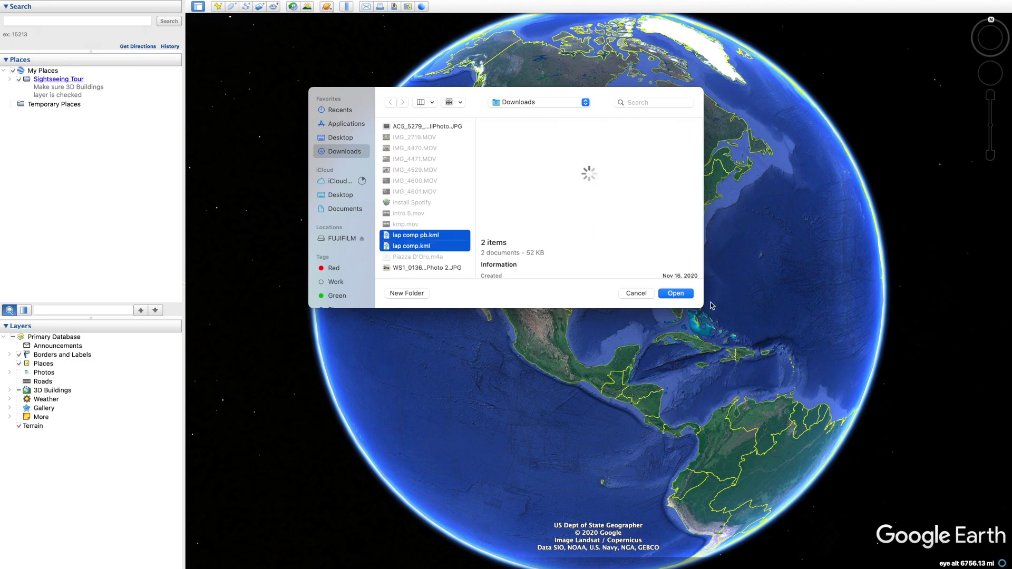
pyautogui.click(676, 293)
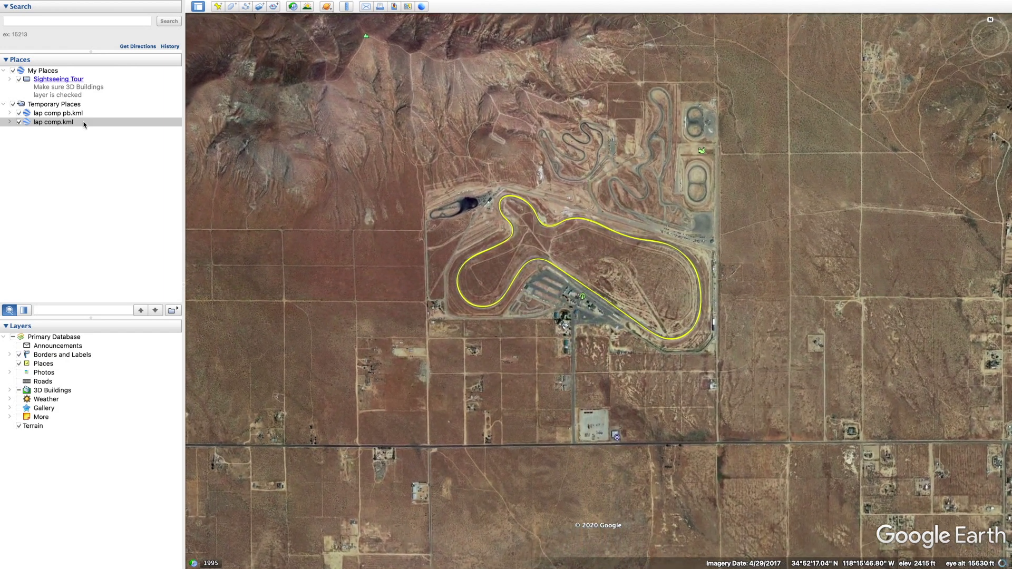
# Change the lap comp.kml track line colour to red in its Get Info style settings.
pyautogui.rightClick(84, 124)
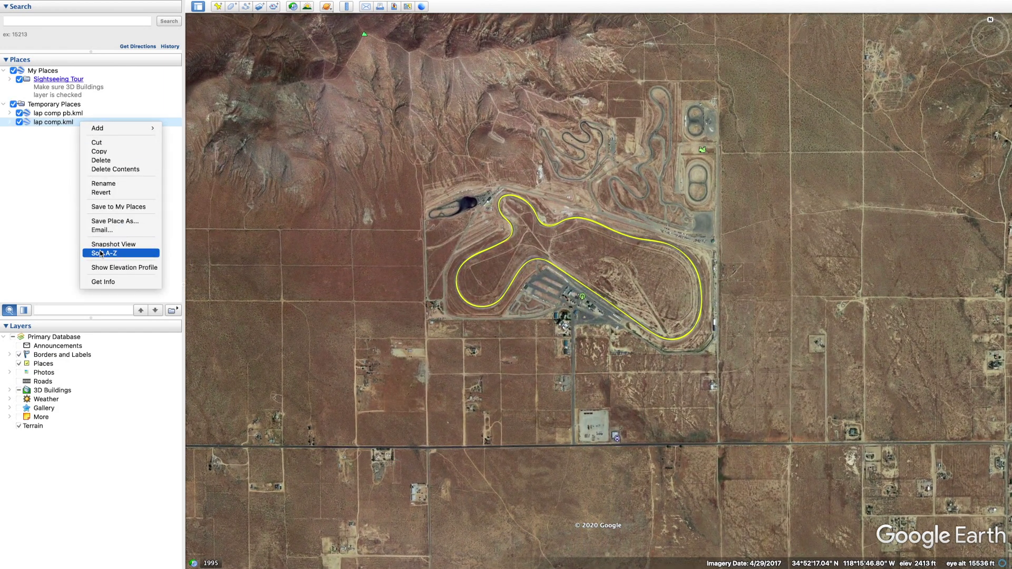
pyautogui.click(119, 282)
pyautogui.click(167, 112)
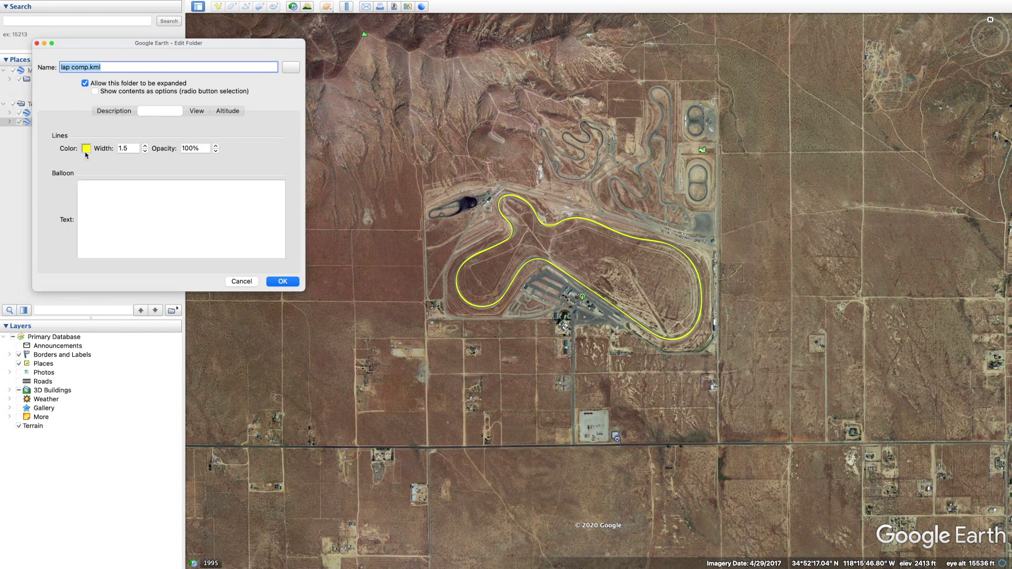
pyautogui.click(86, 148)
pyautogui.click(87, 456)
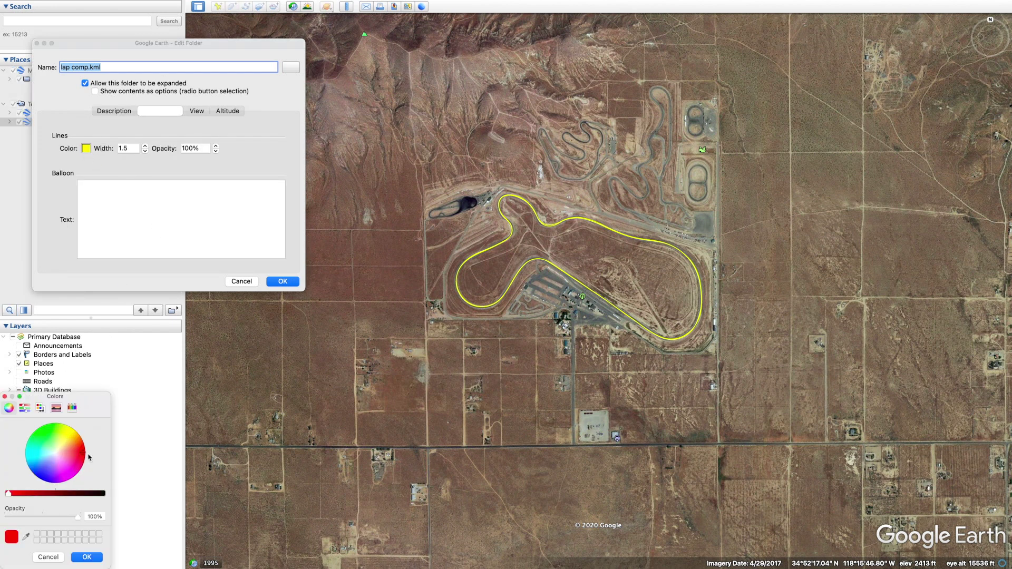
pyautogui.click(88, 558)
pyautogui.click(282, 281)
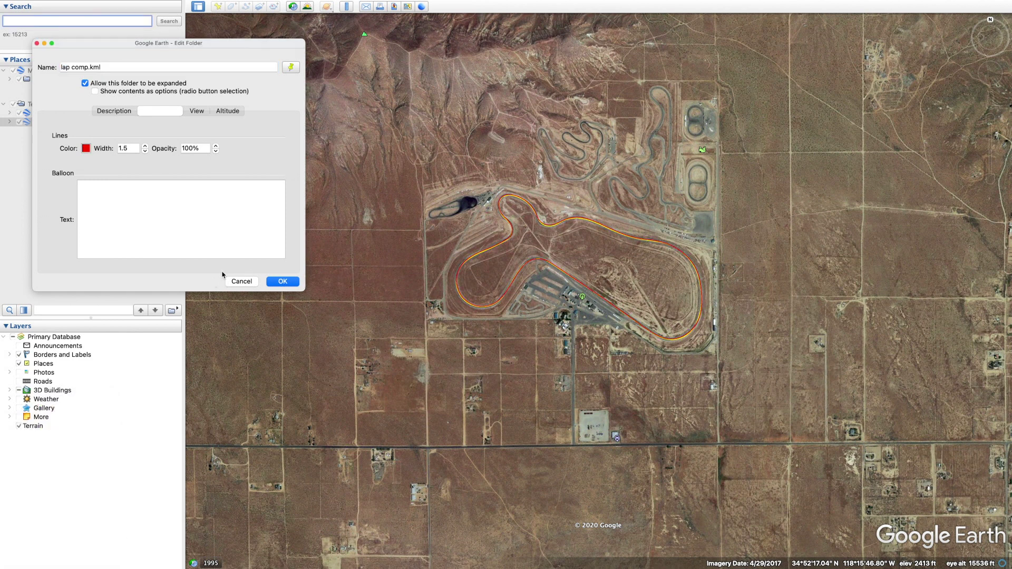
pyautogui.click(275, 282)
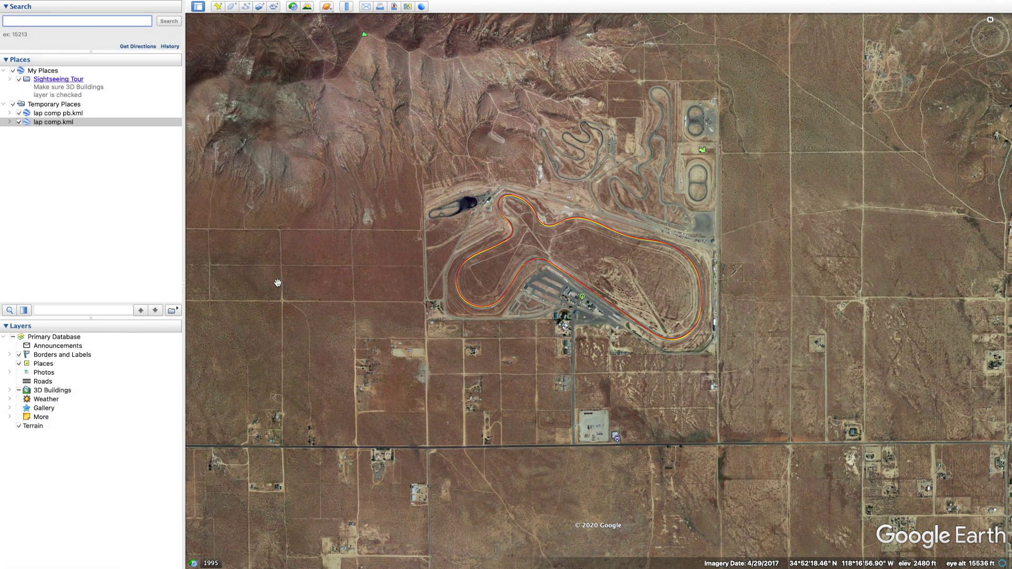
pyautogui.click(55, 115)
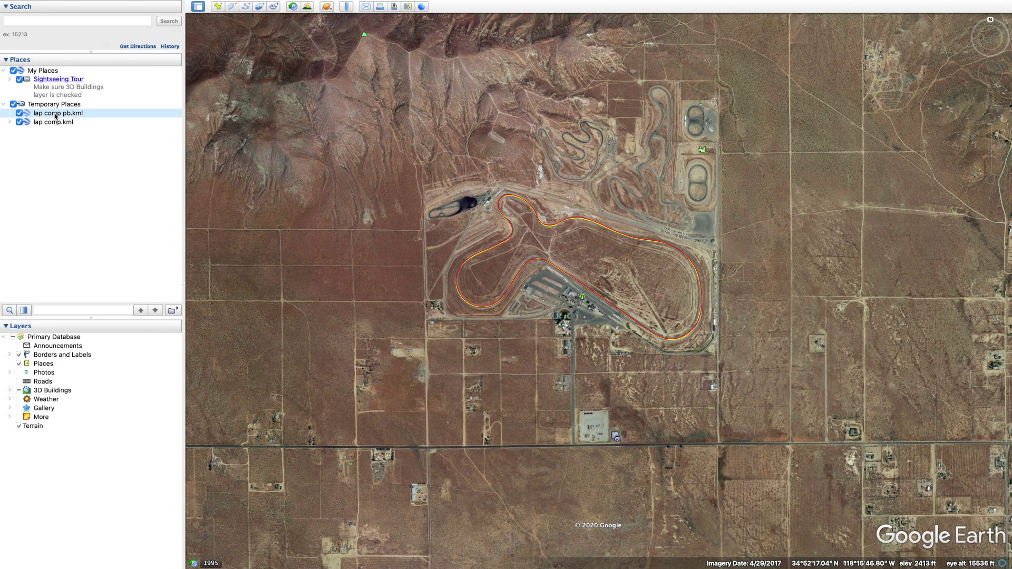
# Set lap comp pb.kml's line to bright green, then expand both KML folders to show their laps.
pyautogui.rightClick(56, 113)
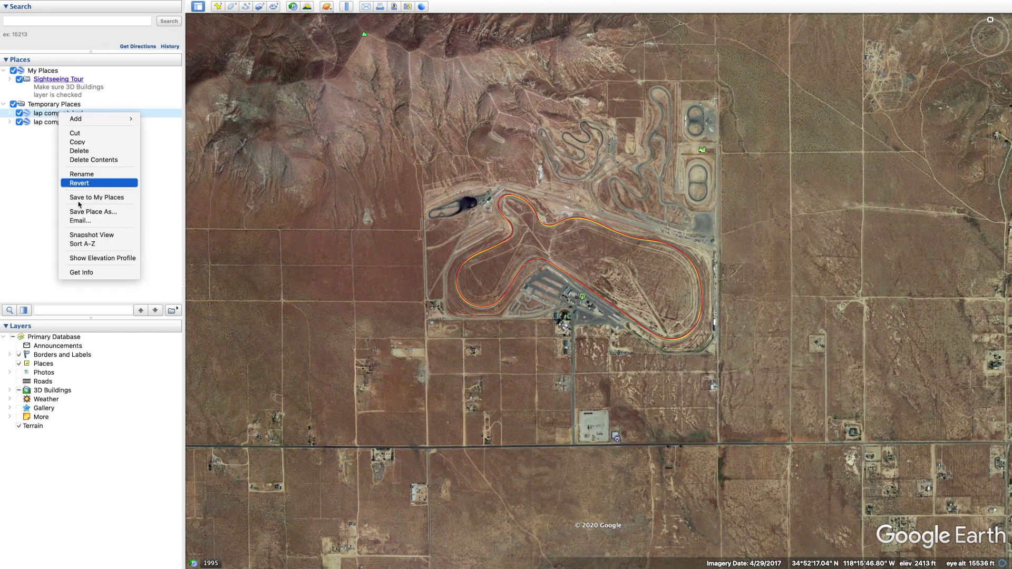
pyautogui.click(74, 273)
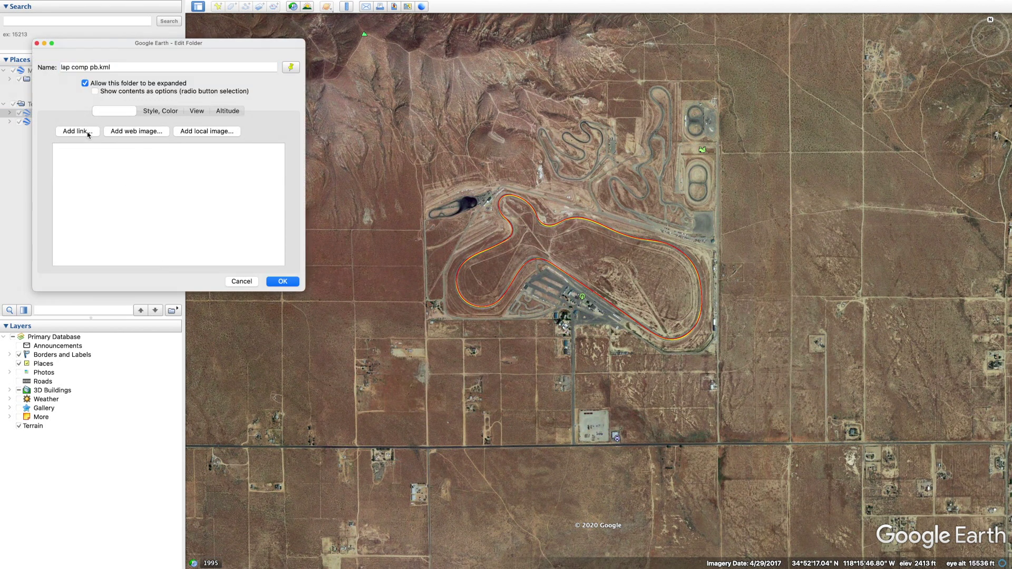
pyautogui.click(161, 111)
pyautogui.click(86, 148)
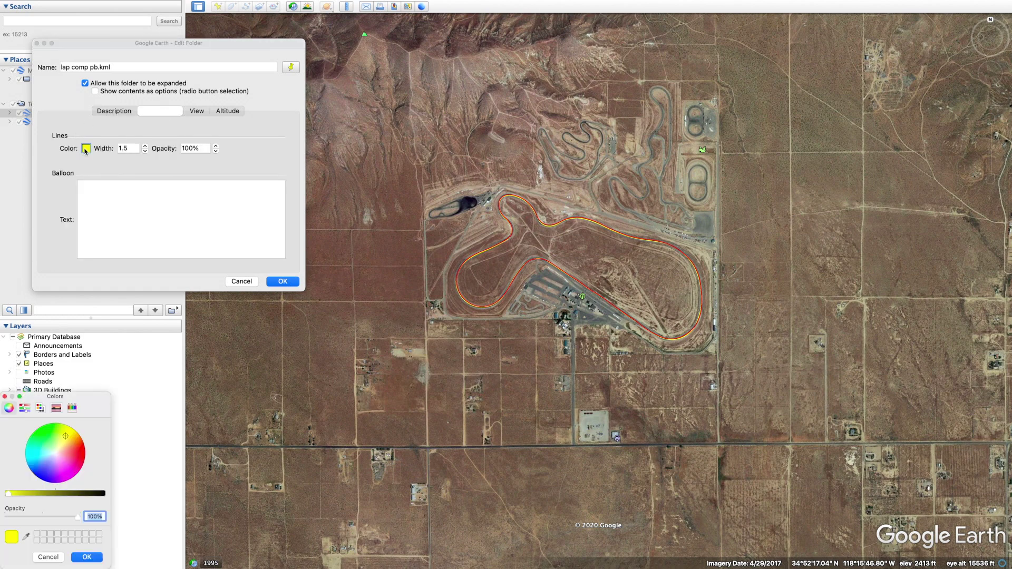
pyautogui.moveTo(42, 443); pyautogui.dragTo(35, 430)
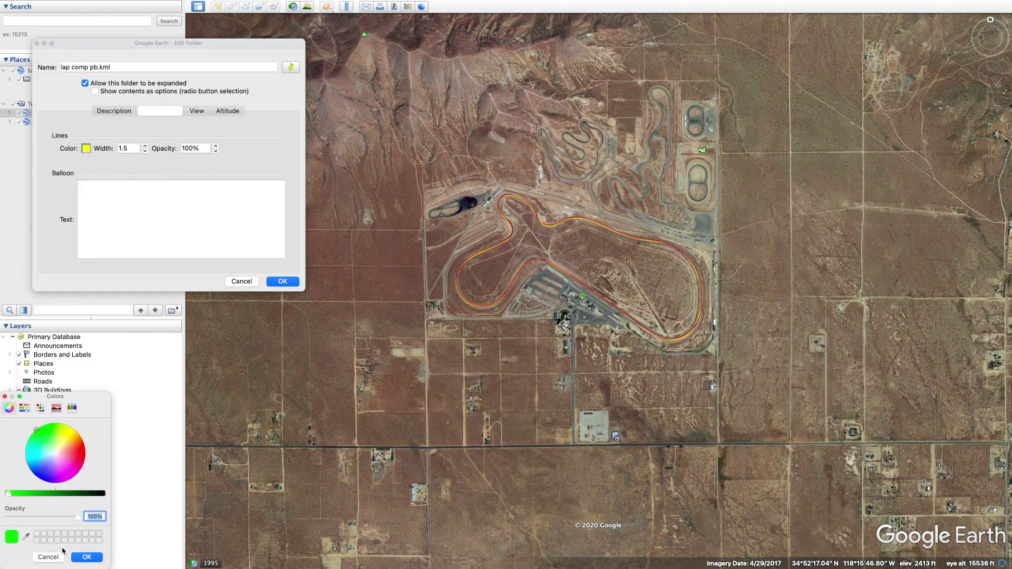
pyautogui.click(87, 557)
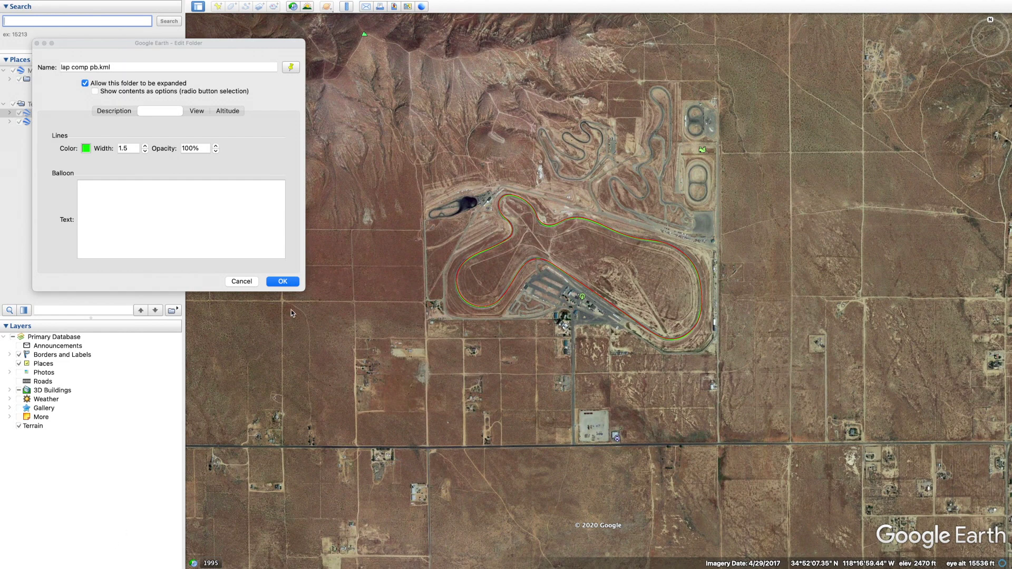
pyautogui.click(288, 284)
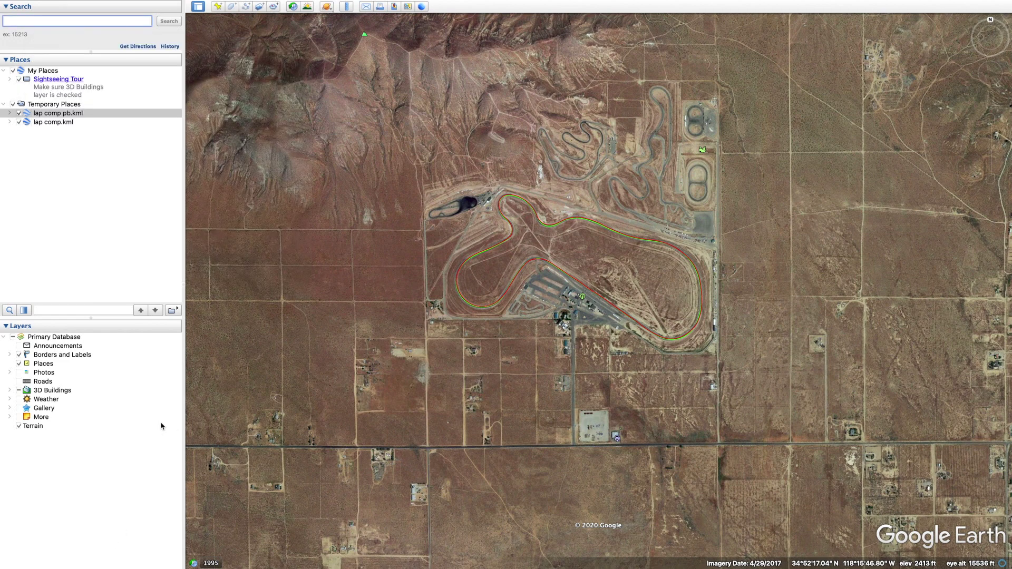
pyautogui.click(9, 112)
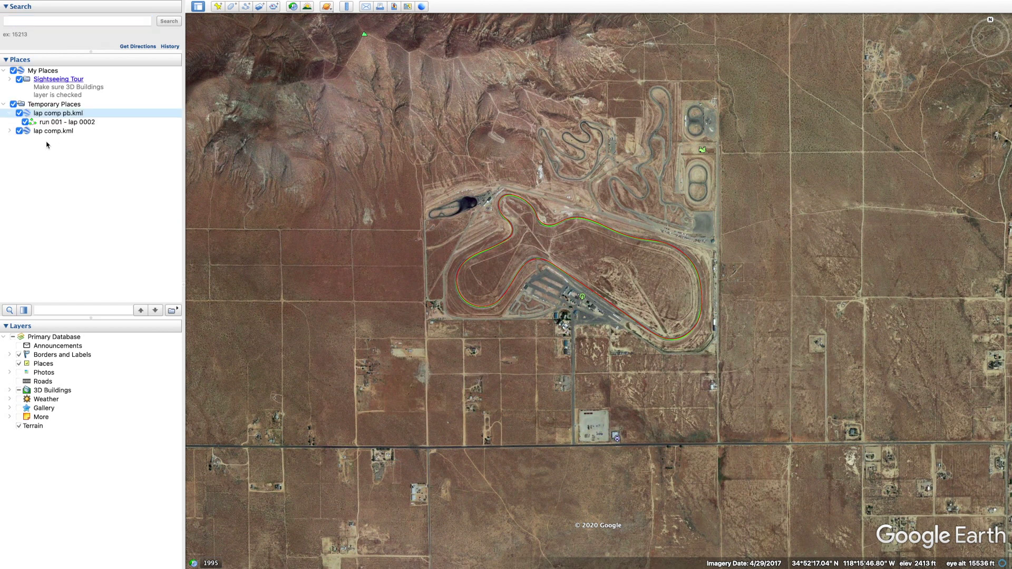
pyautogui.click(9, 130)
# Tour along run 001 - lap 0002 around the circuit, pausing and resuming, then pause.
pyautogui.click(80, 123)
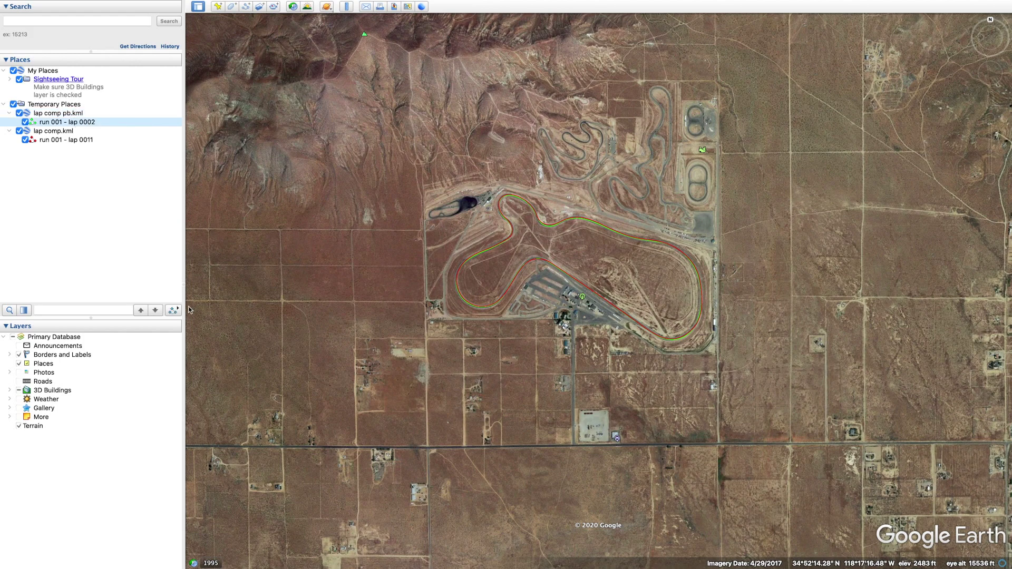
pyautogui.click(174, 312)
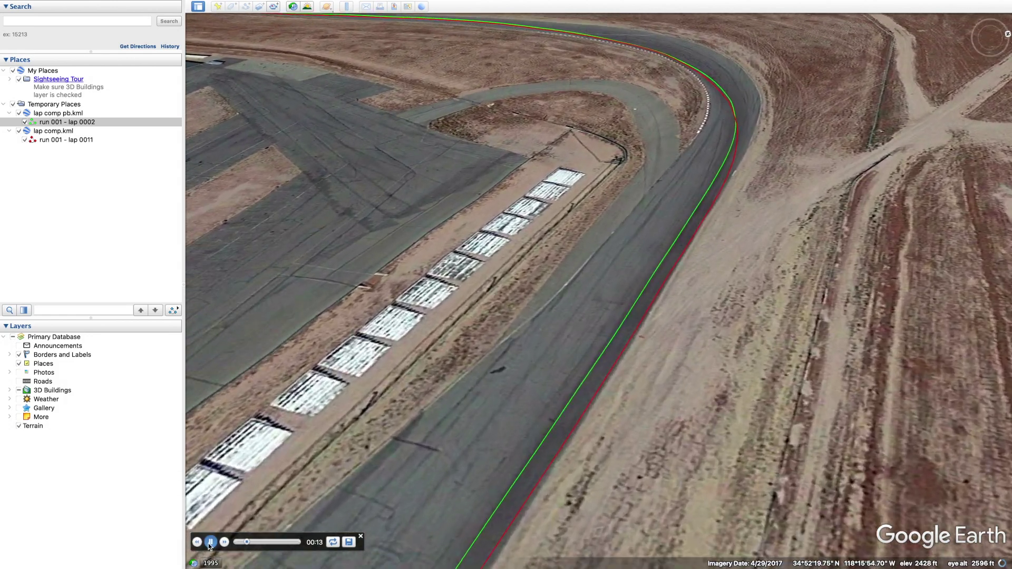
pyautogui.click(210, 543)
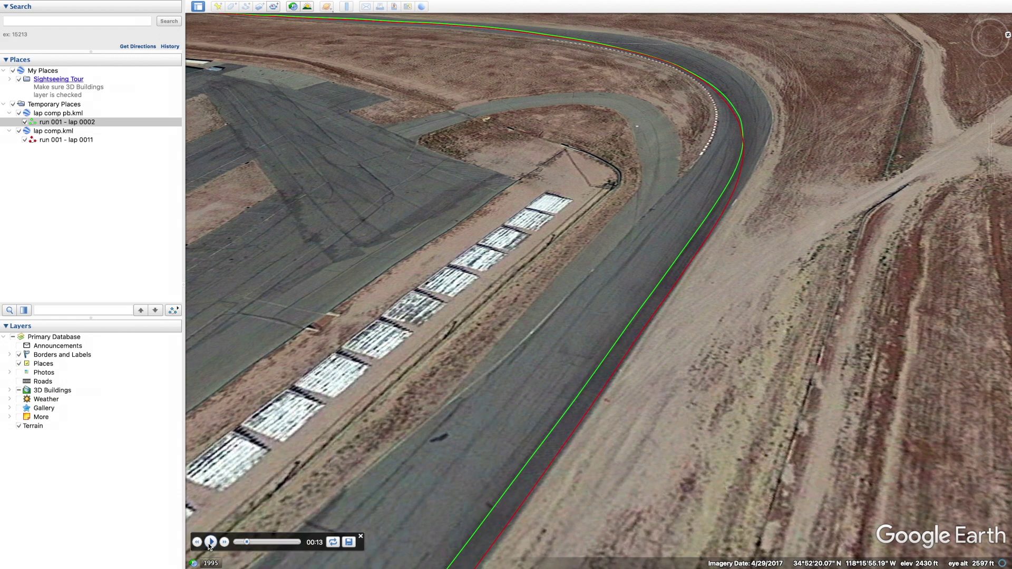
pyautogui.click(210, 543)
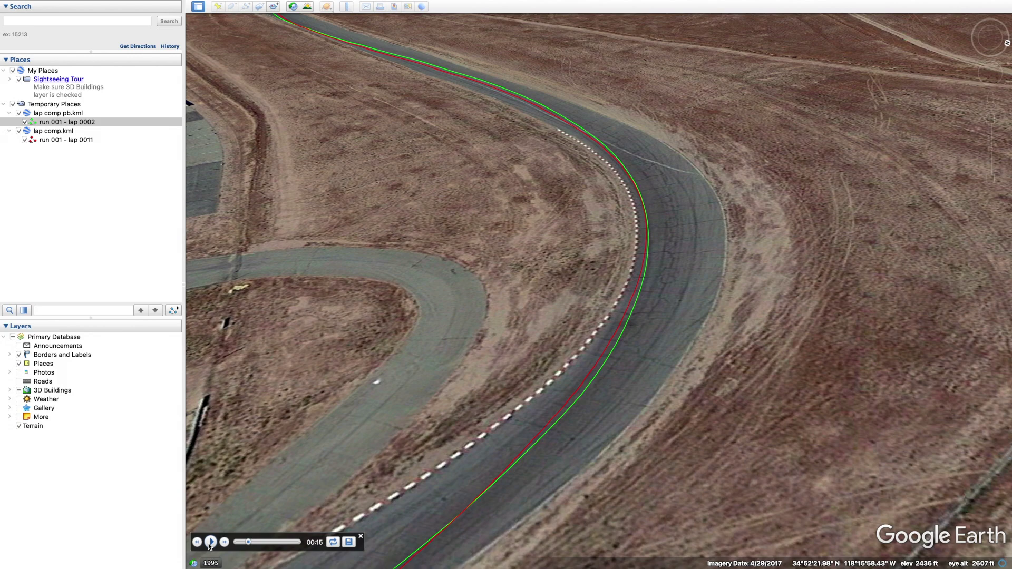
pyautogui.click(209, 543)
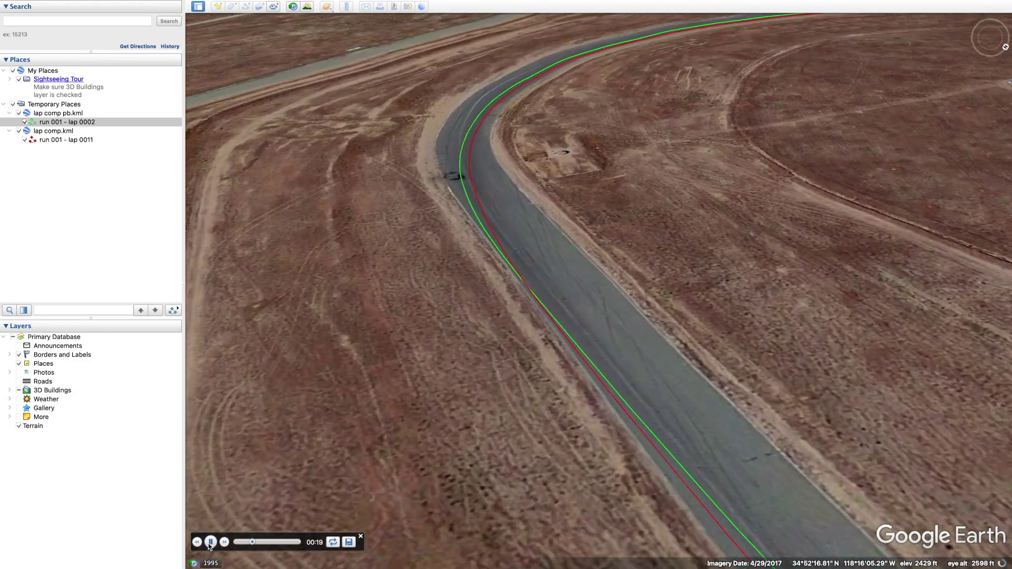
pyautogui.click(211, 542)
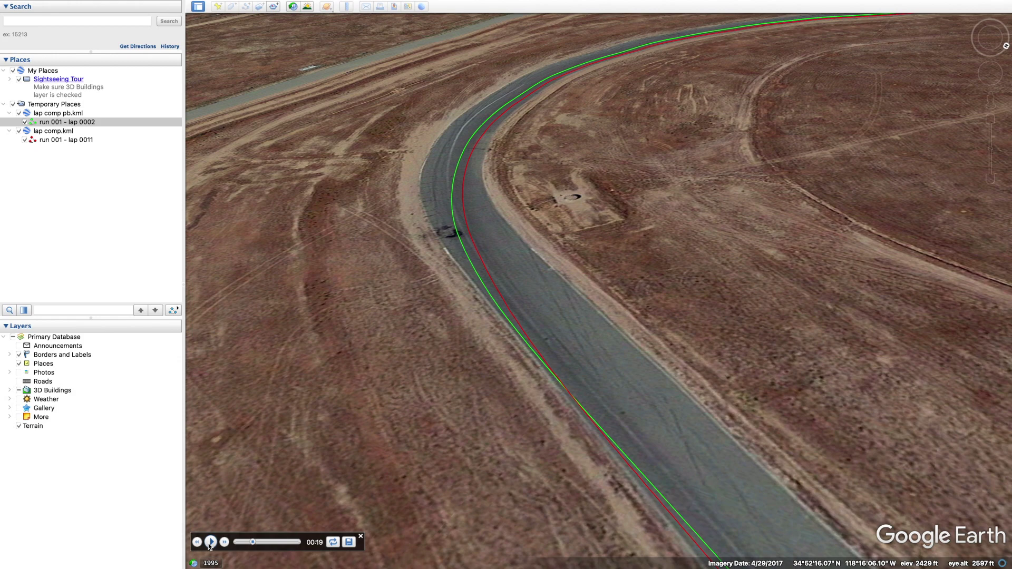
pyautogui.click(211, 542)
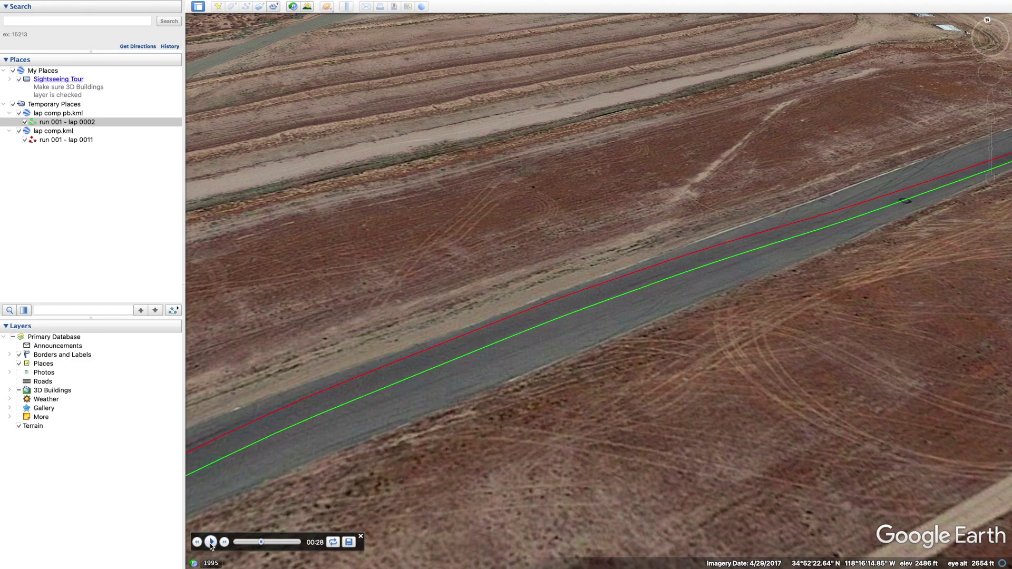
pyautogui.click(211, 543)
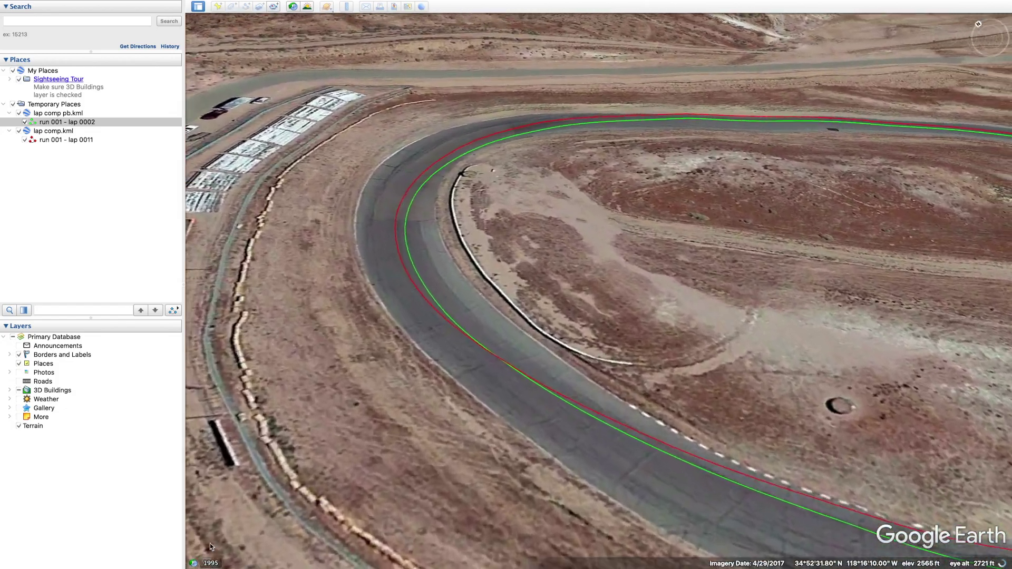
pyautogui.moveTo(211, 545)
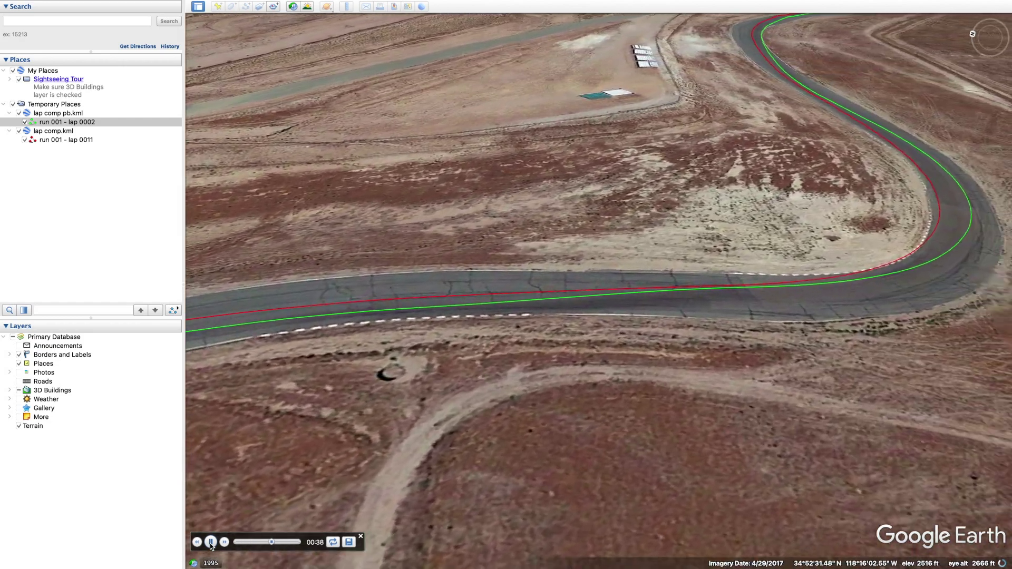
pyautogui.click(211, 543)
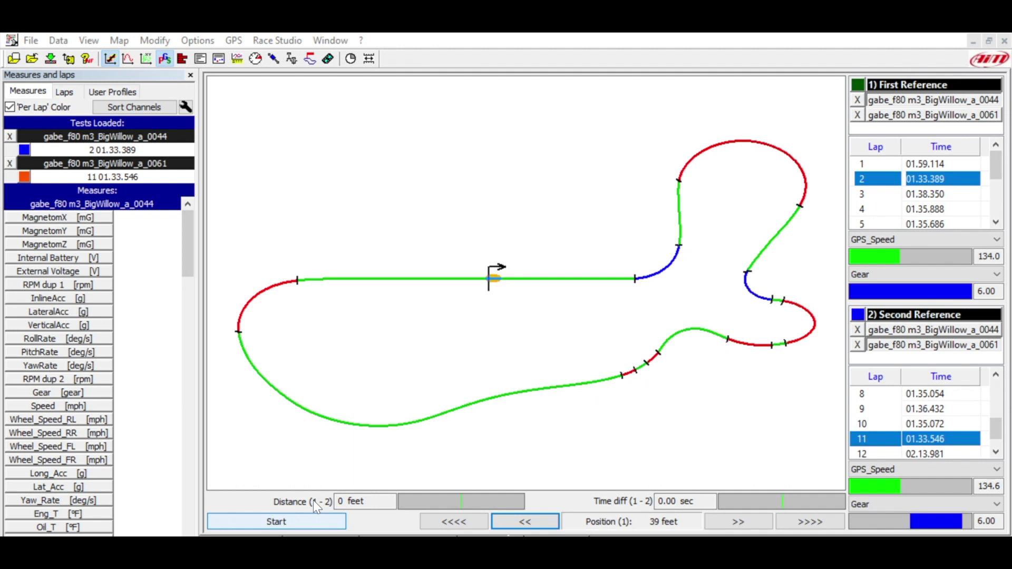
# Start replaying laps 2 and 11 together on the Race Studio track map.
pyautogui.press('space')
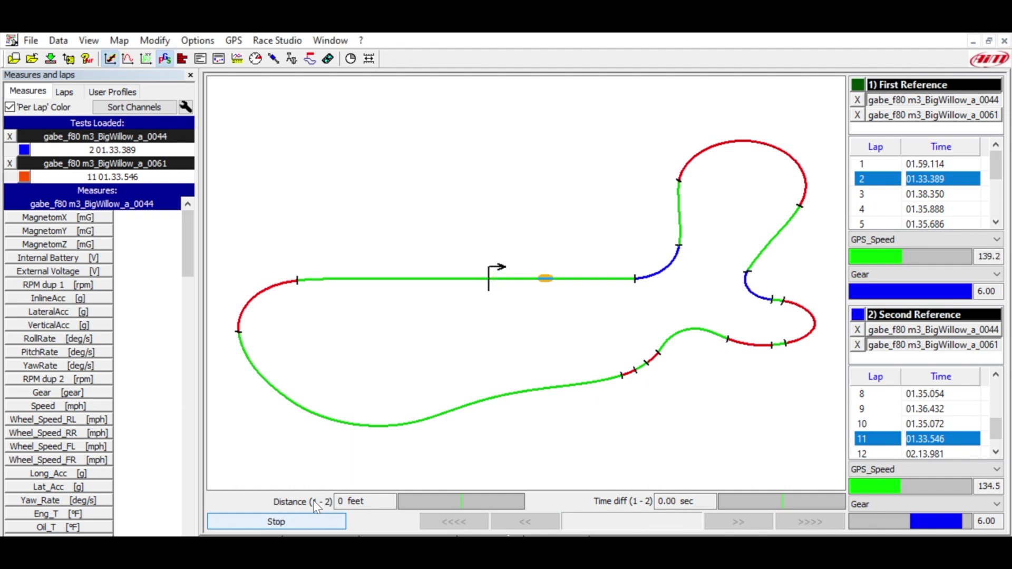
# Stop the replay and step it back to 604 feet on the main straight.
pyautogui.press('space')
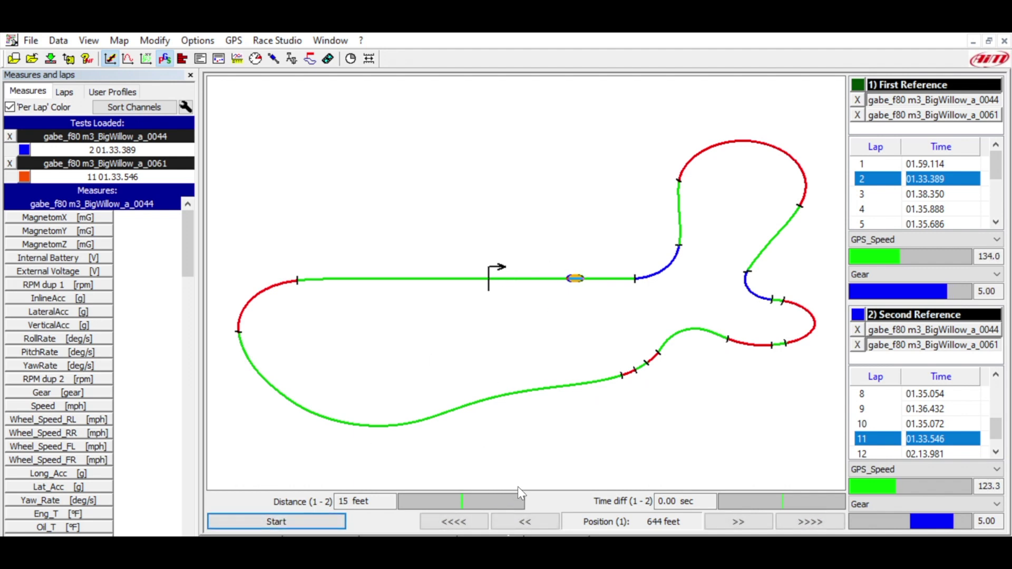
pyautogui.press('Tab')
pyautogui.press('Tab')
pyautogui.press('space')
pyautogui.press('space')
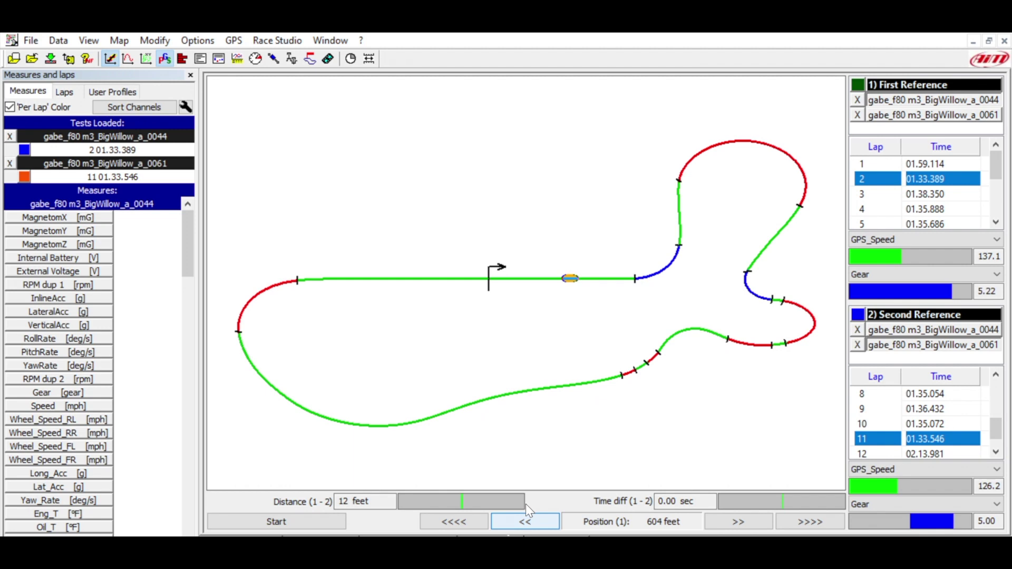
pyautogui.press('Tab')
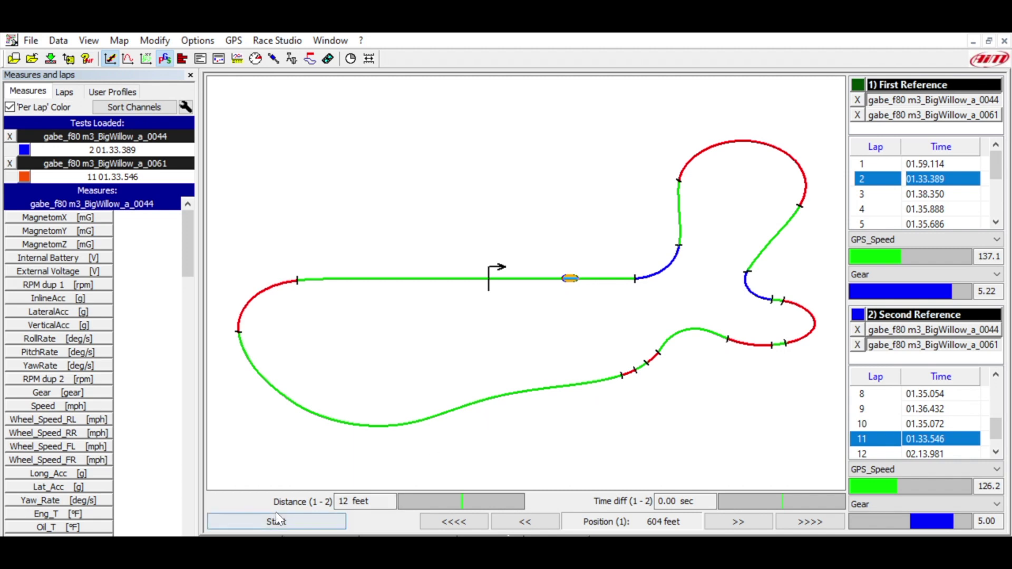
# Advance the replay in bursts to 737, 841 and 949 feet, then let it run on.
pyautogui.click(326, 507)
pyautogui.click(323, 511)
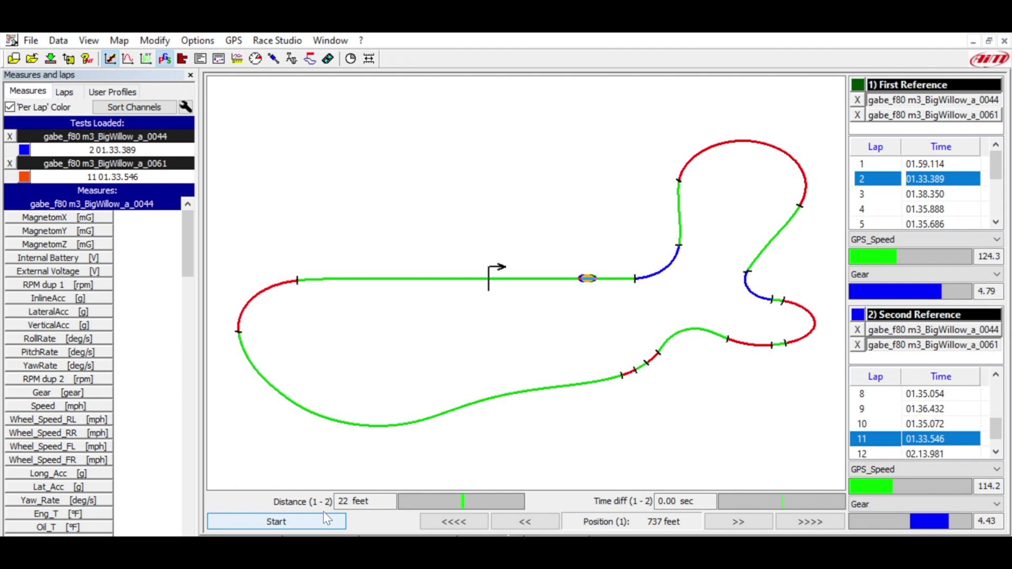
pyautogui.click(327, 518)
pyautogui.click(326, 518)
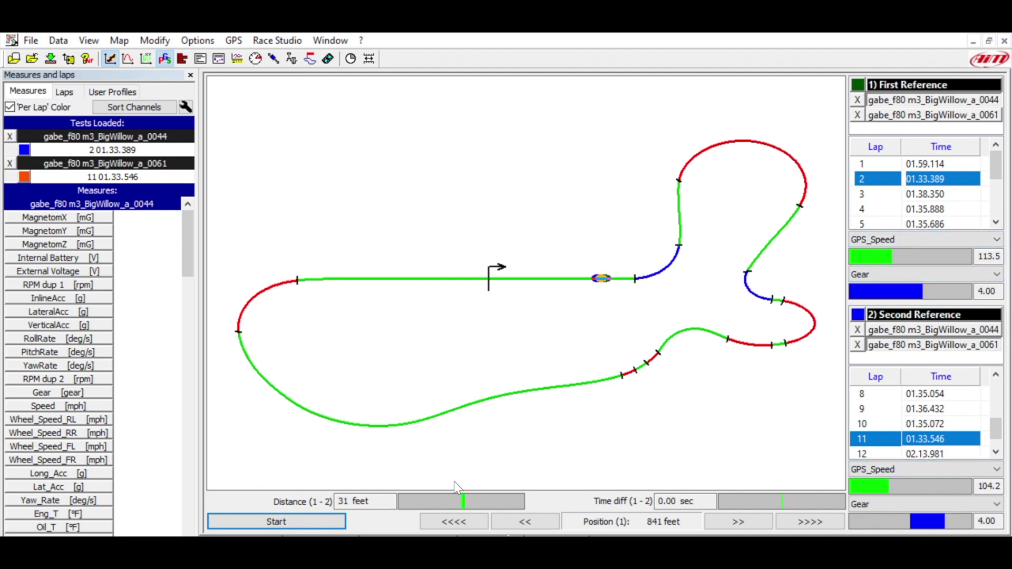
pyautogui.click(312, 506)
pyautogui.click(311, 506)
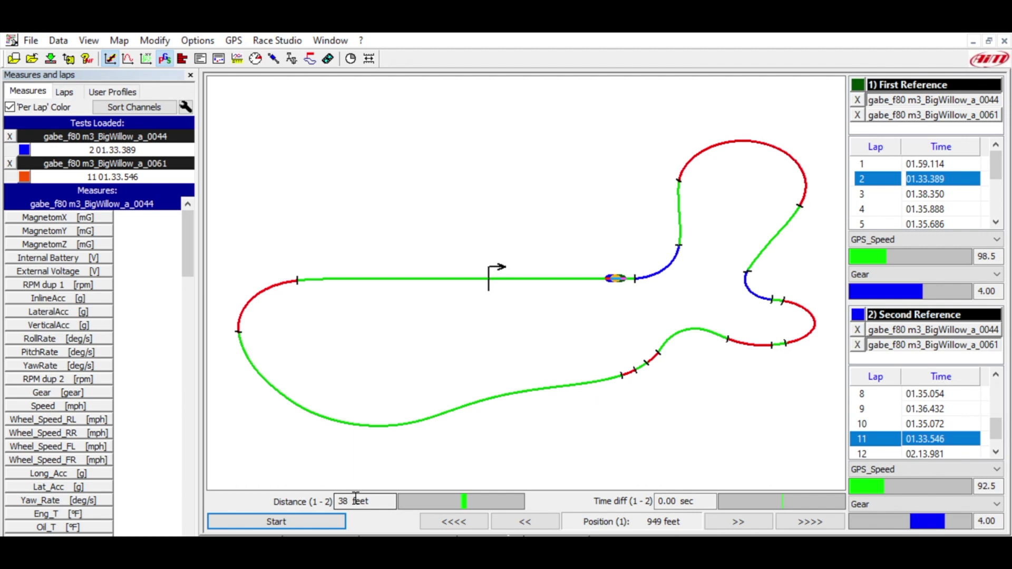
pyautogui.click(299, 505)
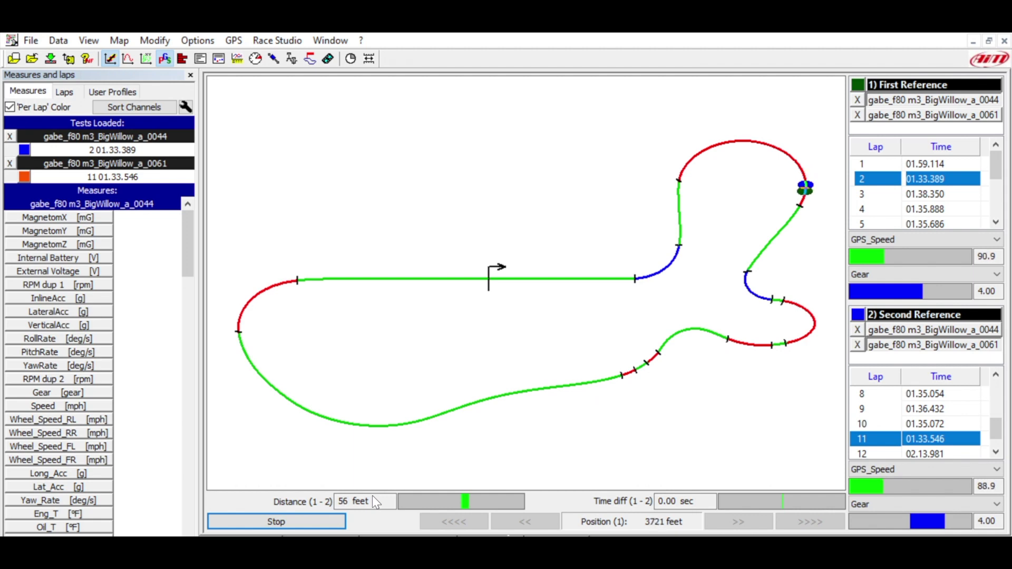
# Stop at the top-right corner, then resume and pause on the lower sweeper at 8826 feet.
pyautogui.click(308, 514)
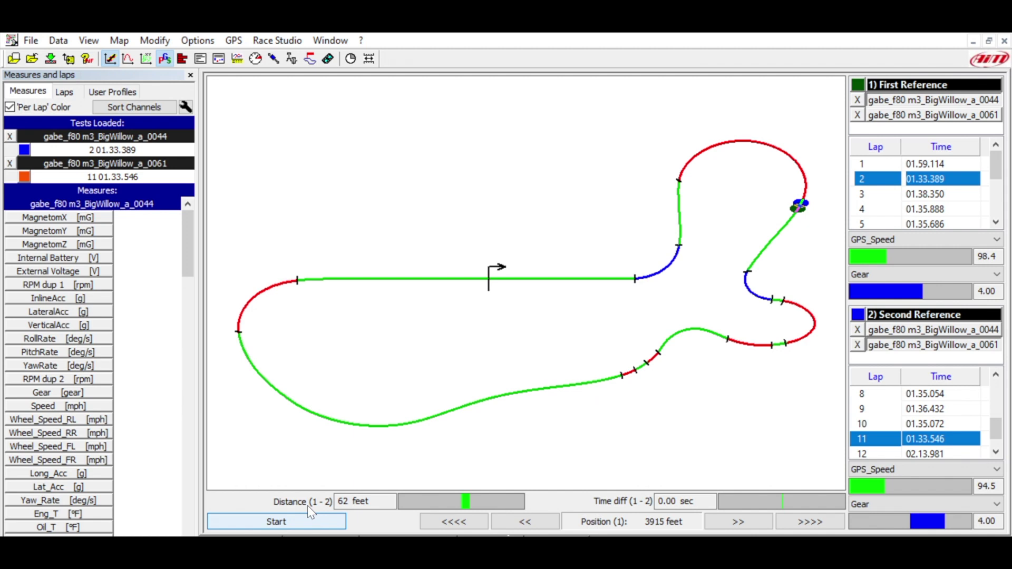
pyautogui.click(308, 506)
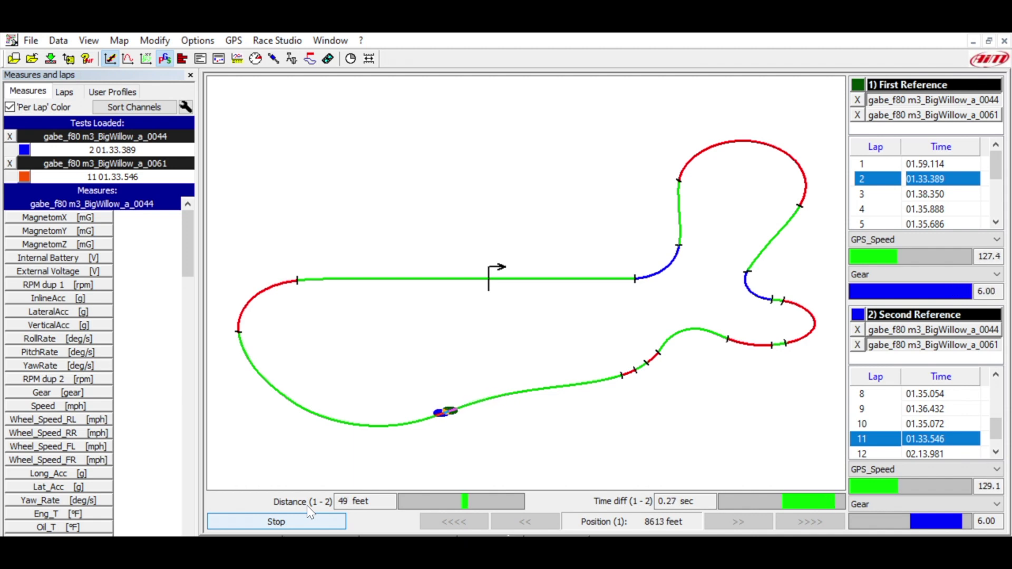
pyautogui.click(307, 507)
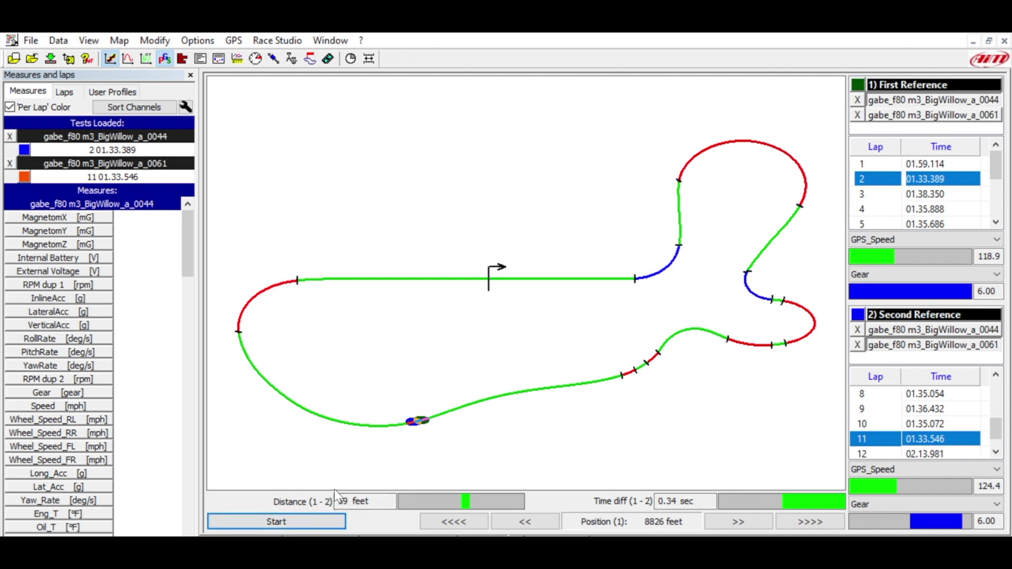
# Replay the final corners in stop-start bursts, stopping at 59 feet past the start line.
pyautogui.click(313, 506)
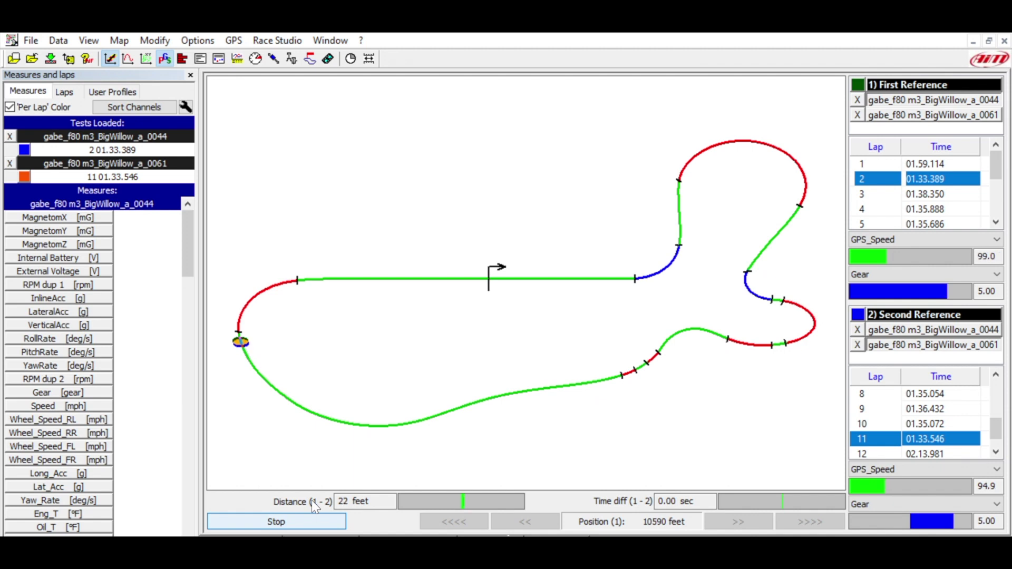
pyautogui.press('space')
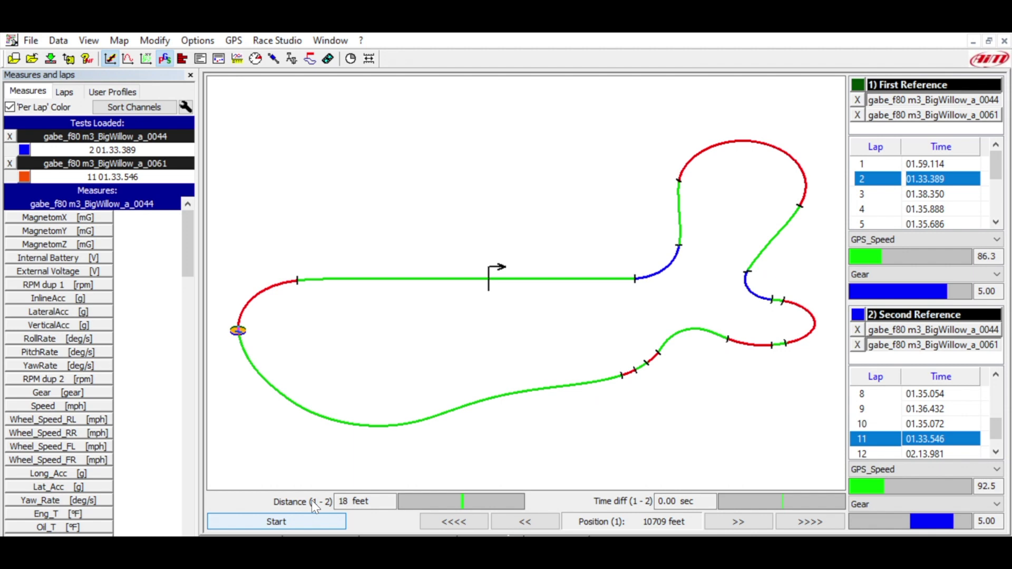
pyautogui.press('space')
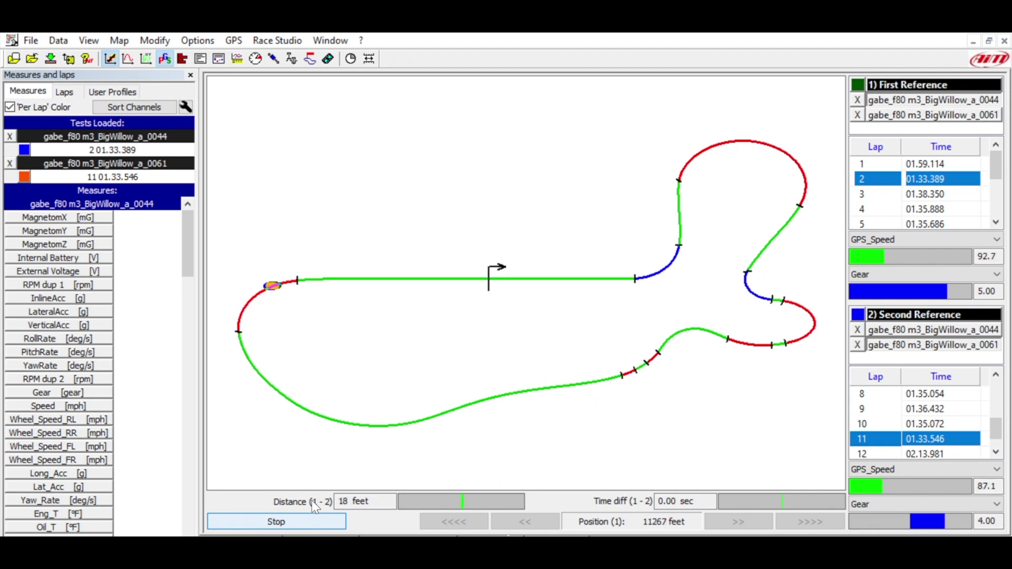
pyautogui.press('space')
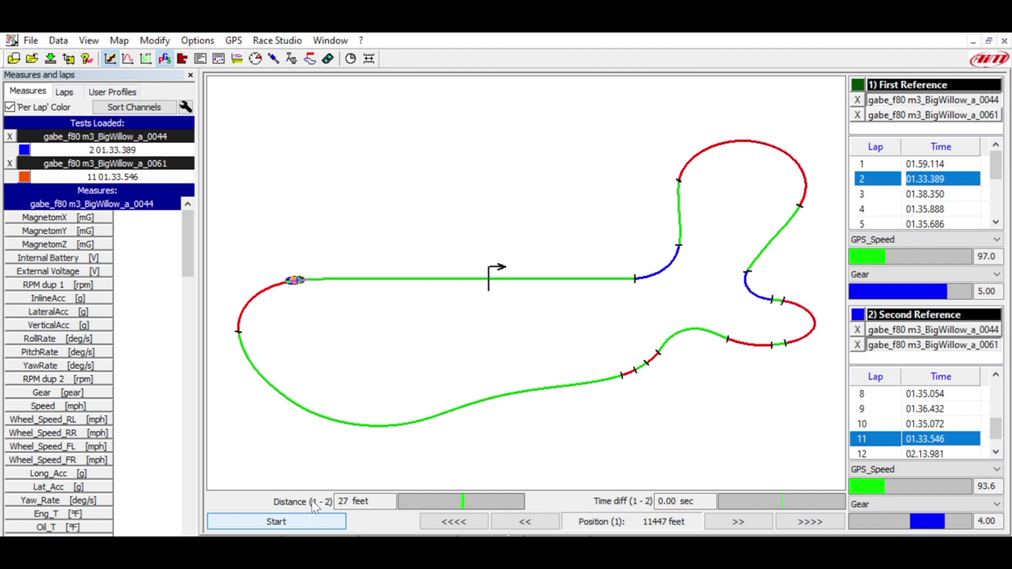
pyautogui.press('space')
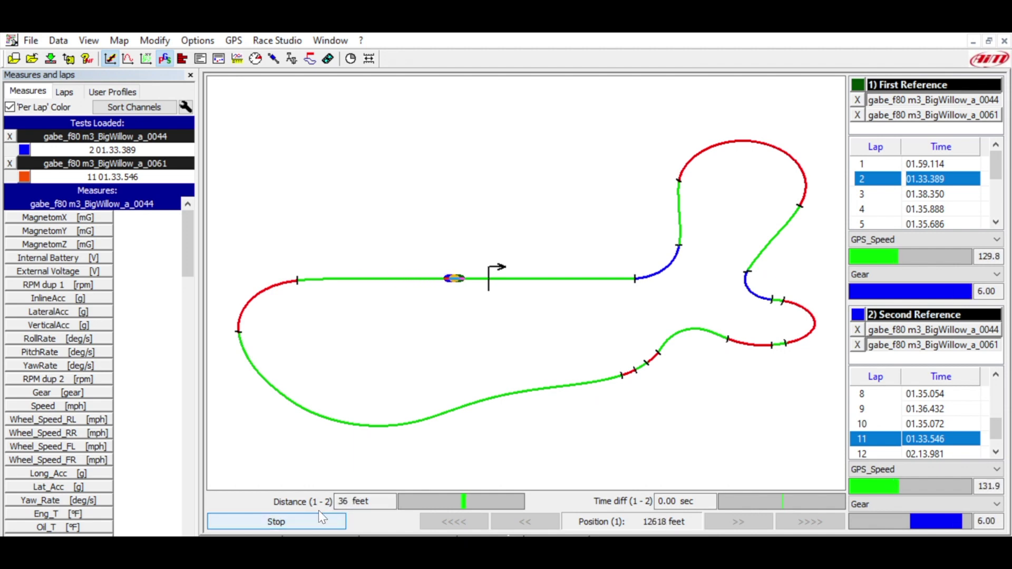
pyautogui.click(303, 514)
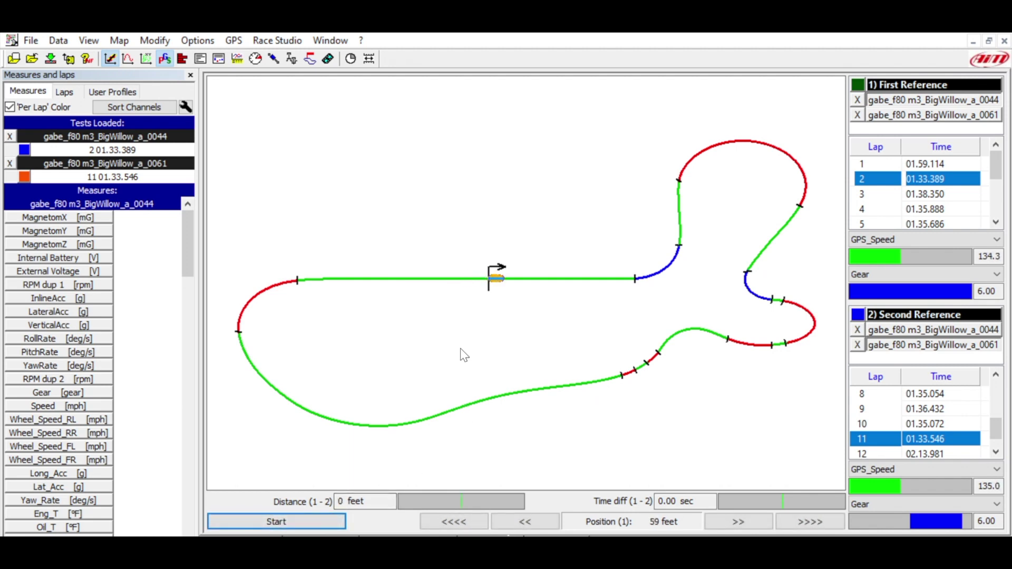
# Step the replay back to 0 feet, then jump ahead to the left hairpin at 10876 feet.
pyautogui.click(524, 509)
pyautogui.click(523, 509)
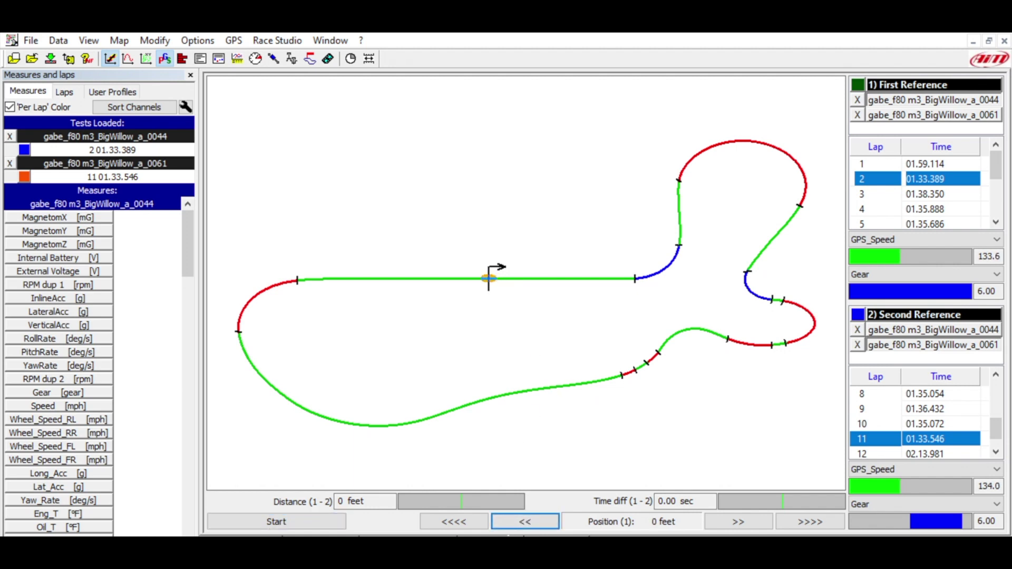
pyautogui.click(804, 514)
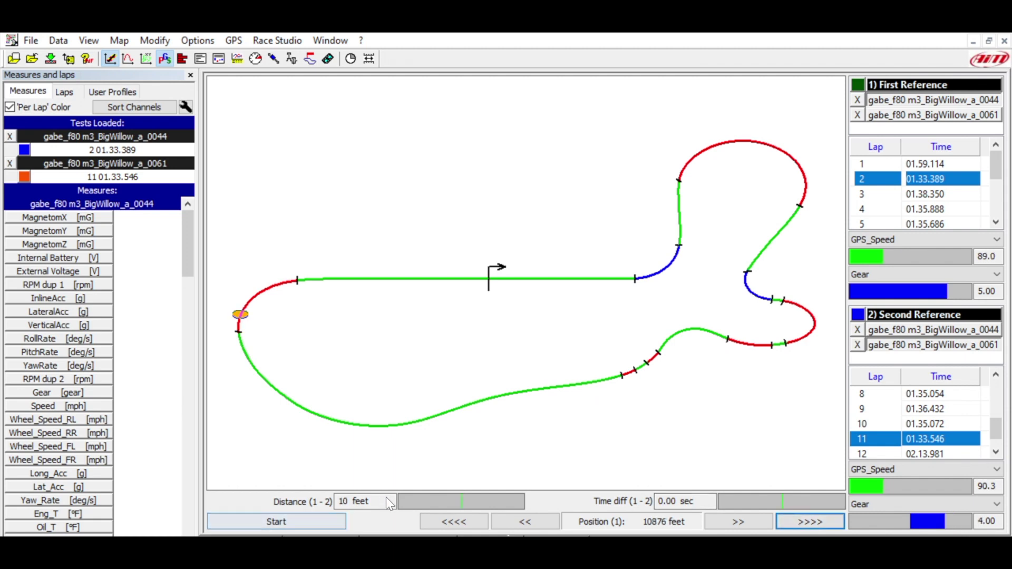
# Play and pause the replay past 11308 and 12486 feet, stopping at 12637 feet (lap 2 130.1, lap 11 132.4).
pyautogui.click(311, 506)
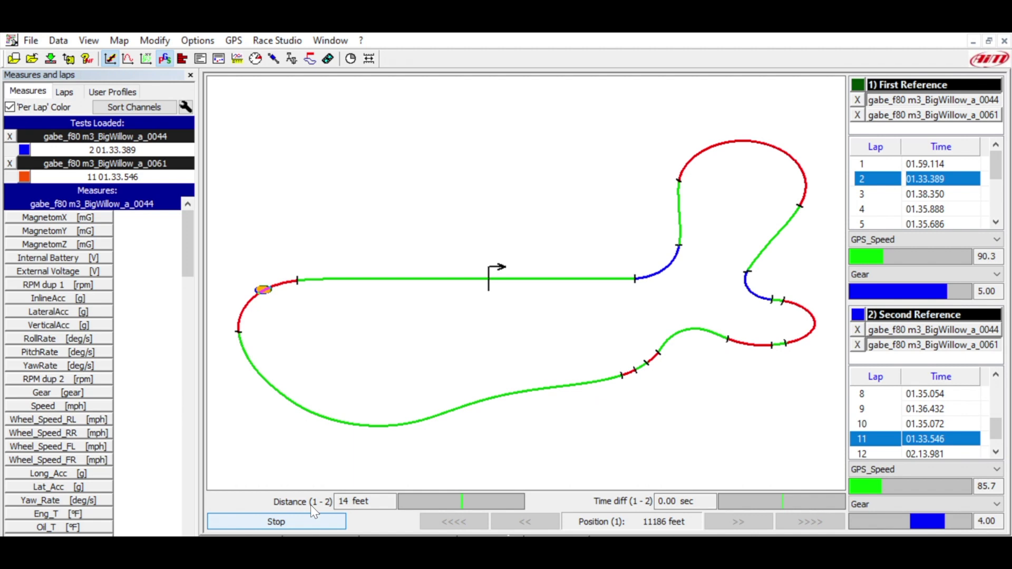
pyautogui.click(310, 506)
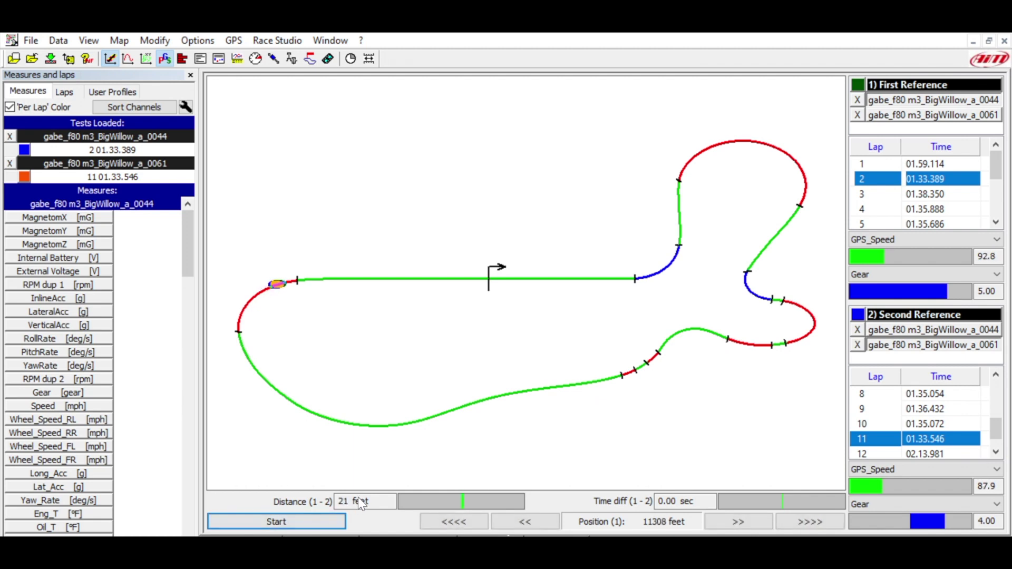
pyautogui.click(321, 506)
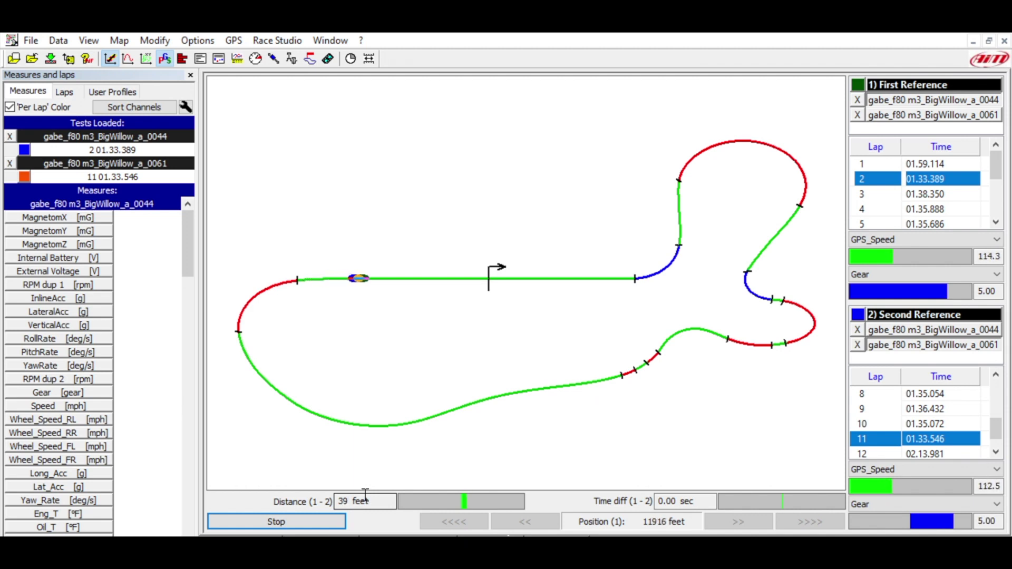
pyautogui.click(333, 506)
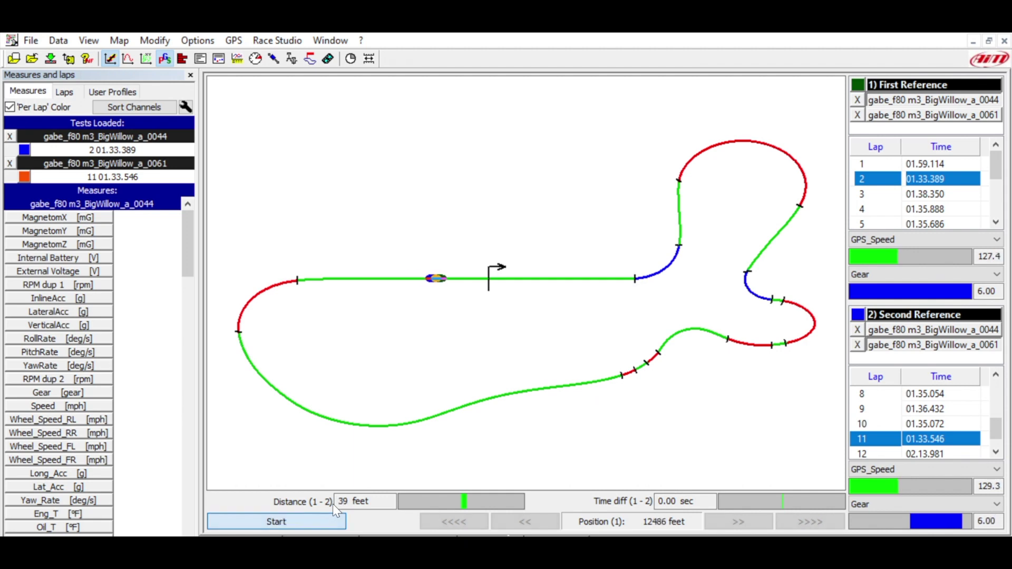
pyautogui.click(333, 504)
pyautogui.click(333, 504)
pyautogui.click(333, 504)
pyautogui.click(333, 504)
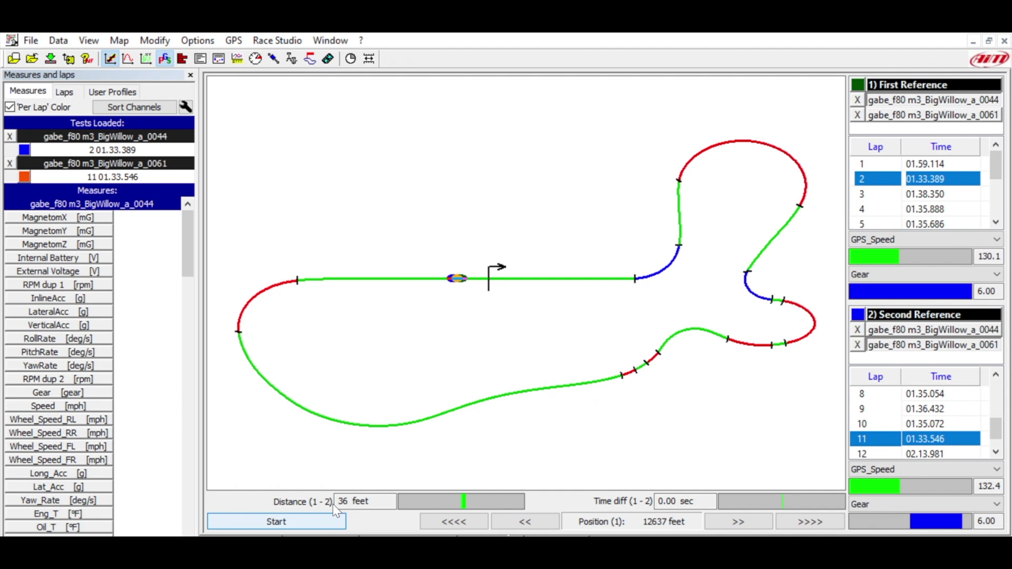